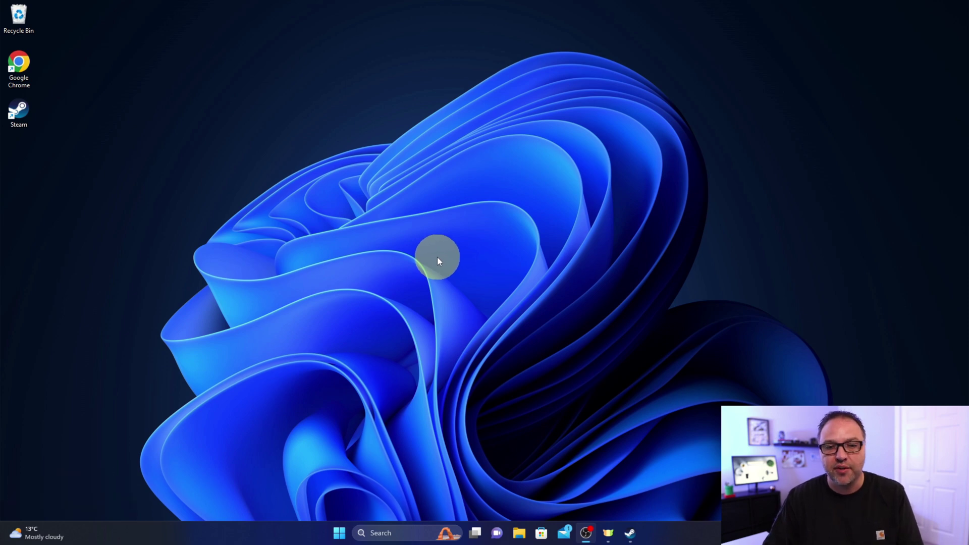
Step: Bring Steam to the front and switch from the store to the Library showing DiRT Rally
click(630, 533)
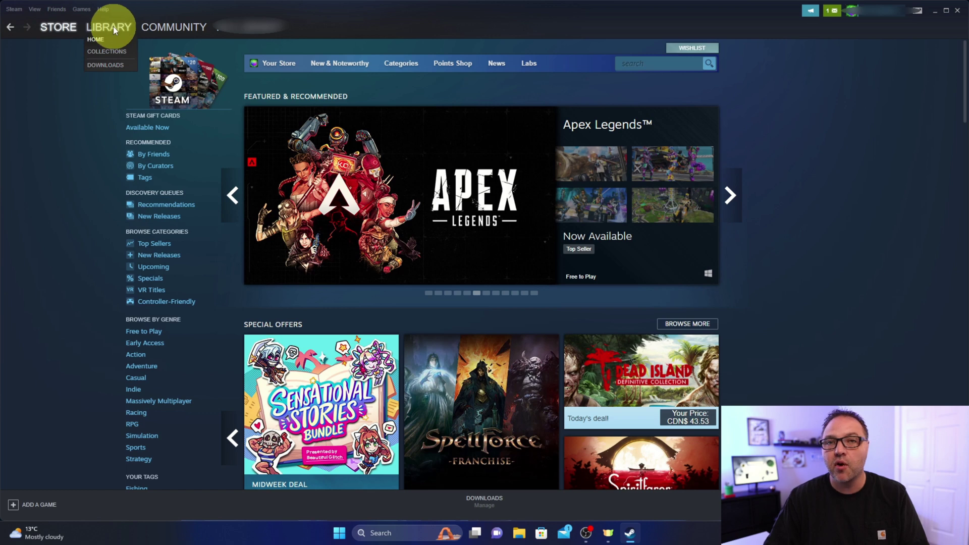
click(115, 27)
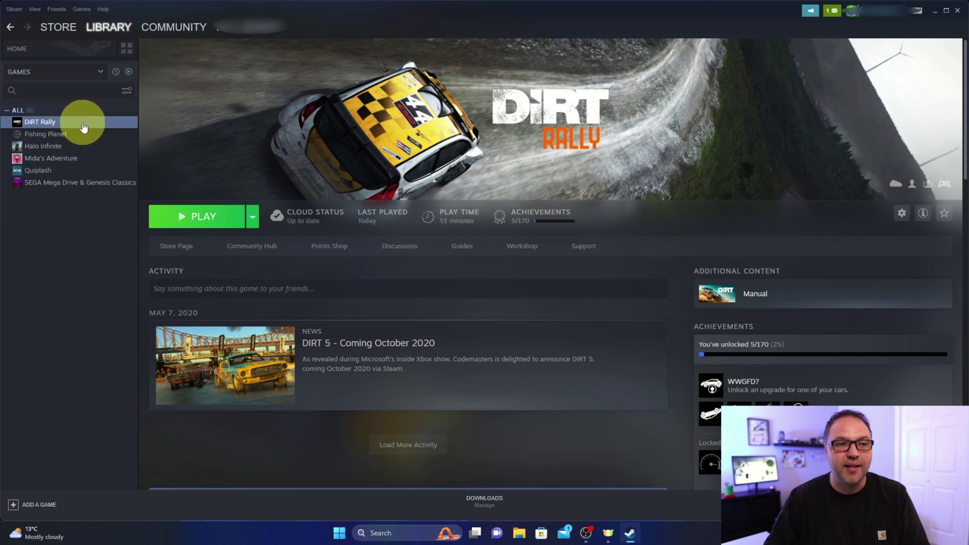
Step: Open DiRT Rally's context menu in the games list to reach Manage > Uninstall
right_click(50, 126)
mouse_move(69, 172)
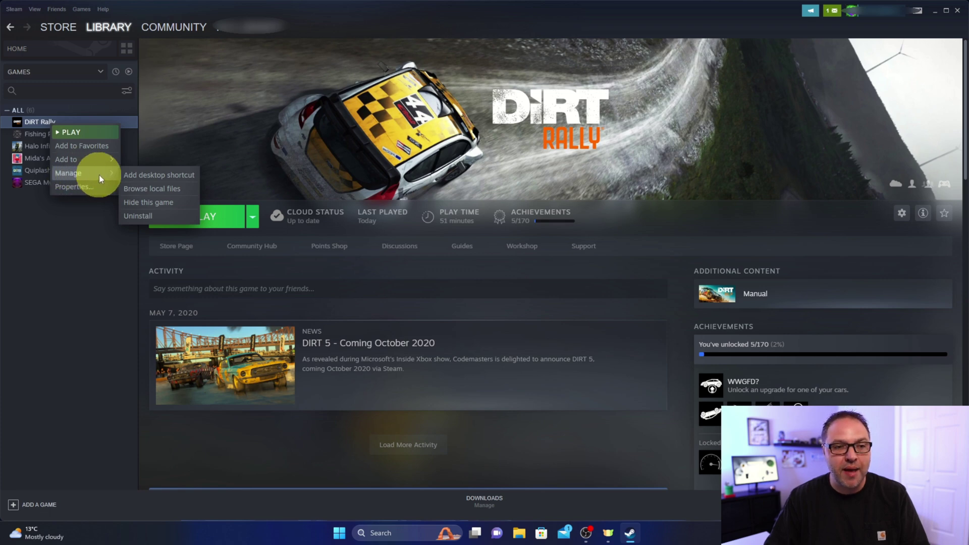
Step: Choose Uninstall for DiRT Rally from the Manage submenu
click(148, 216)
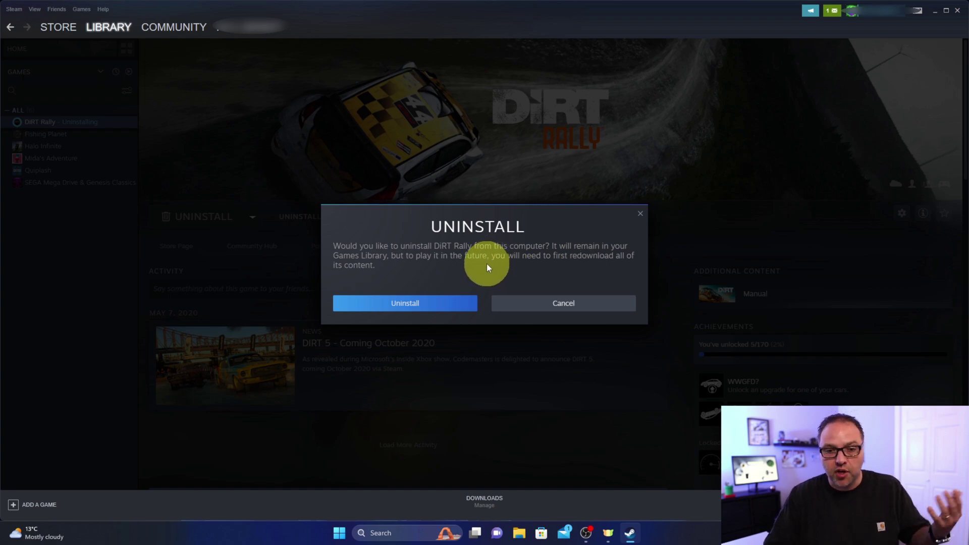
Step: Confirm removing DiRT Rally from the computer in the uninstall prompt
click(419, 303)
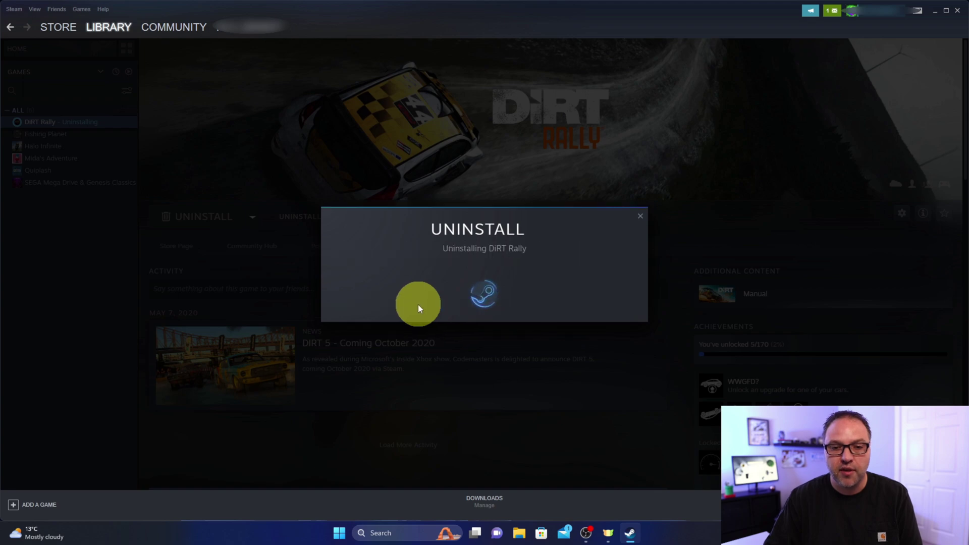